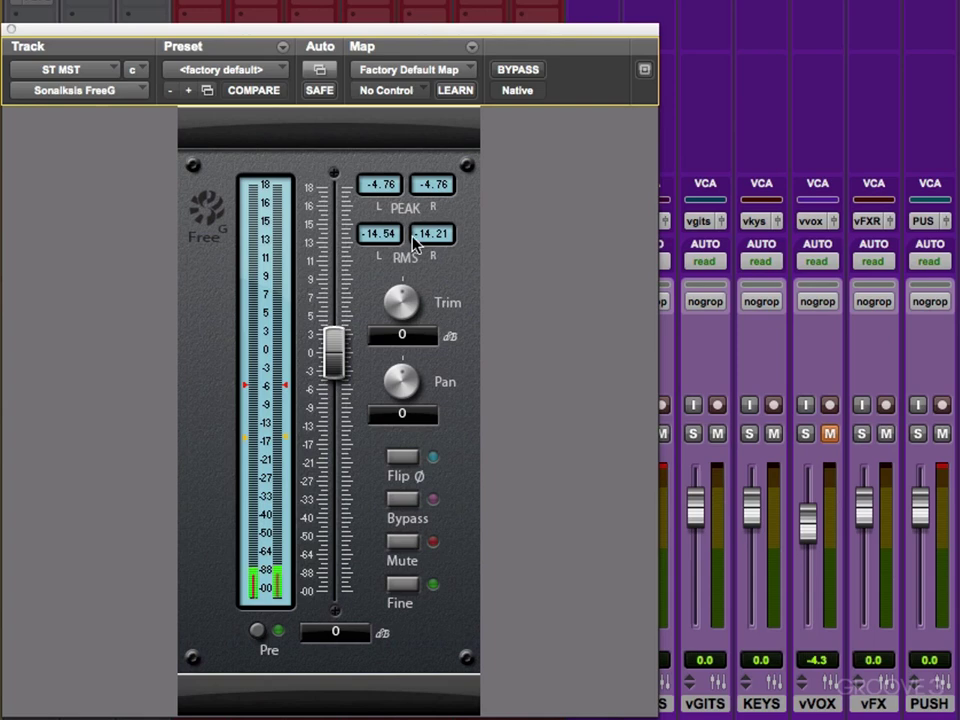
Try the output and trim controls, start playback, then reset the output fader to 0 dB
mouse_move(345, 357)
mouse_down()
mouse_move(345, 416)
mouse_move(335, 349)
mouse_up()
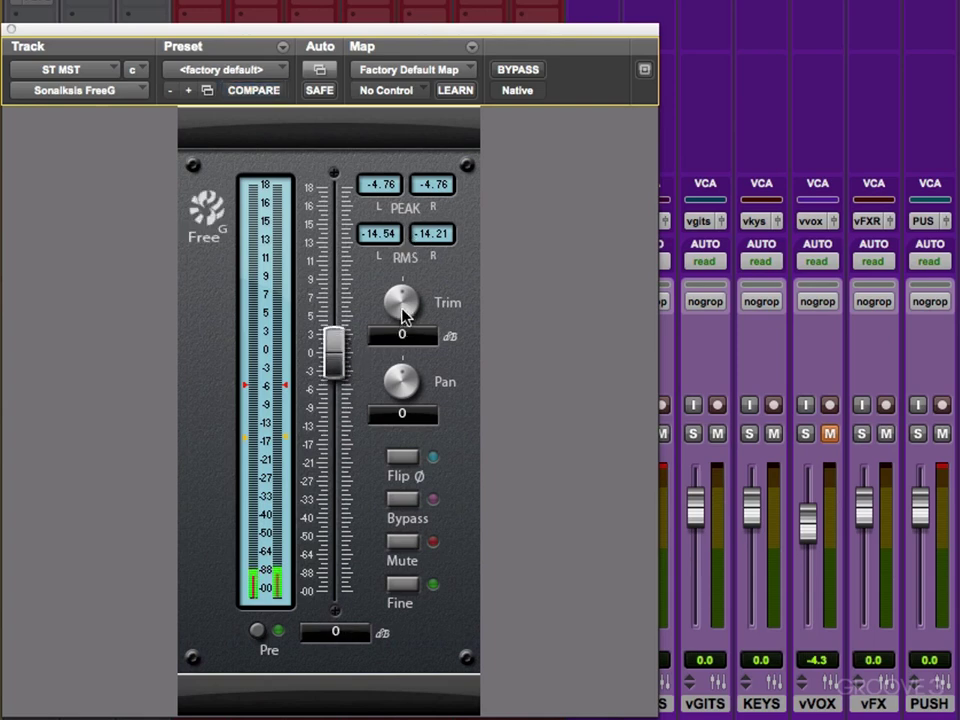
mouse_move(406, 306)
mouse_down()
mouse_move(406, 340)
mouse_move(406, 306)
mouse_up()
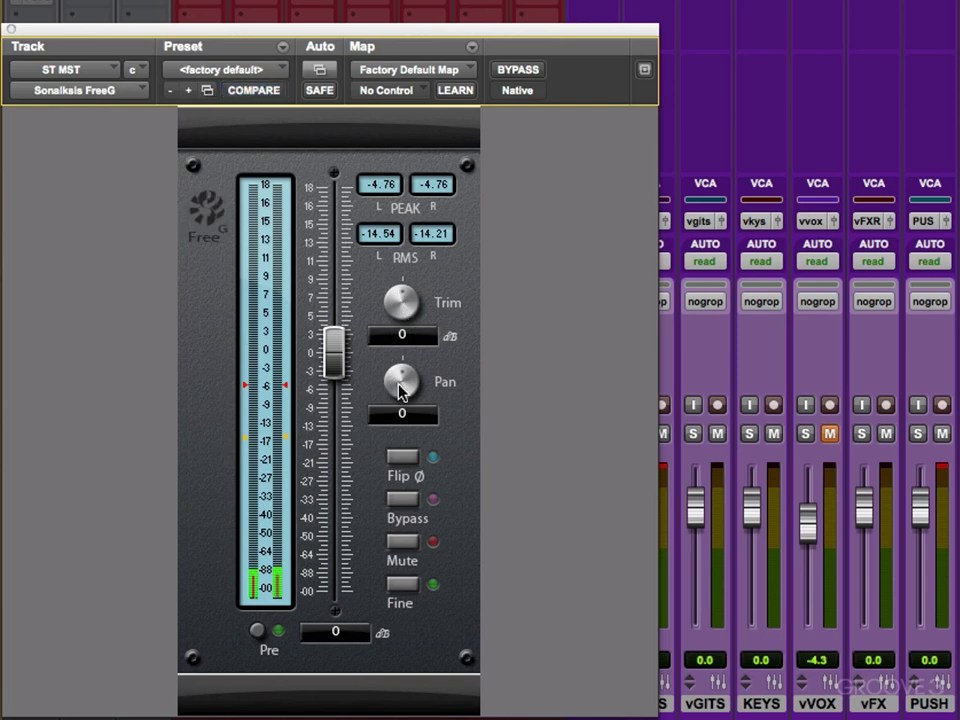
key(space)
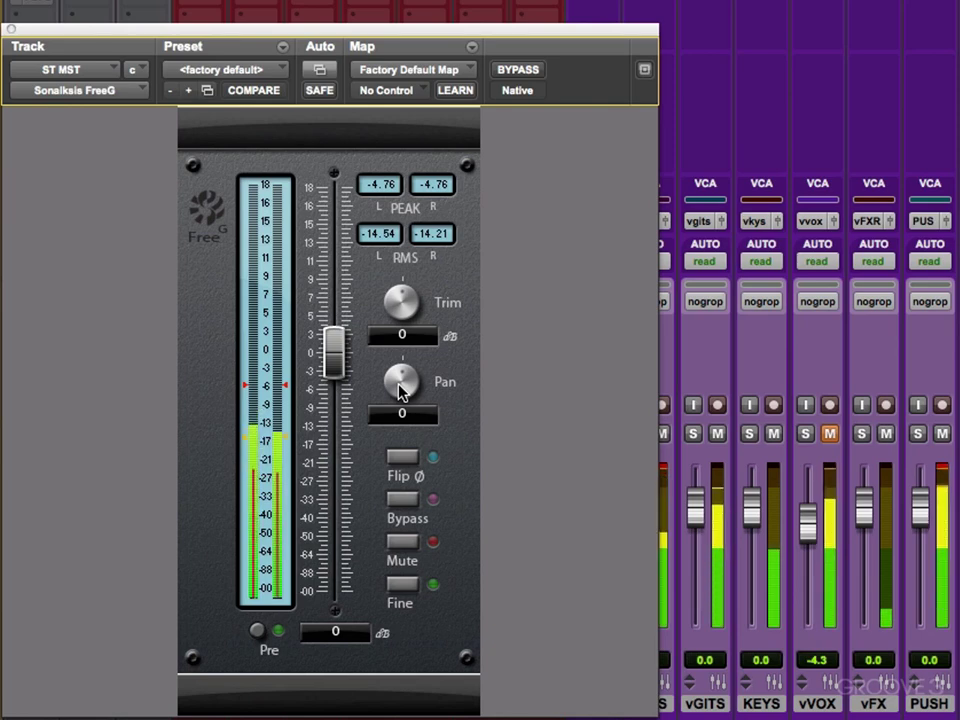
drag(325, 368, 333, 420)
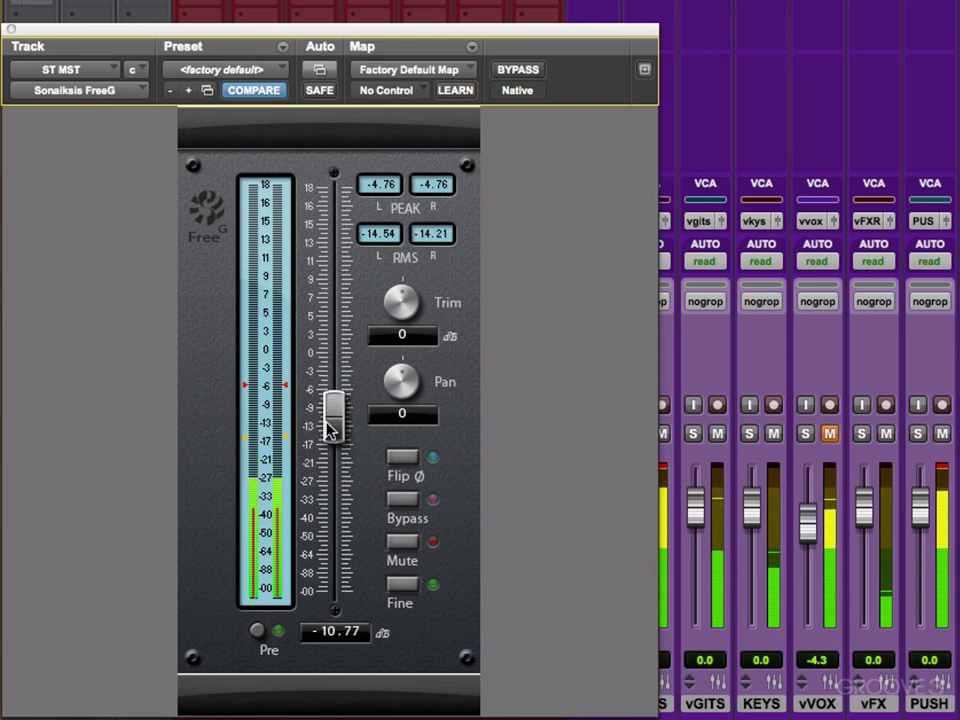
alt+click(333, 420)
Lower the trim while listening, then reset trim to 0 dB and pan to centre
drag(407, 305, 401, 340)
alt+click(399, 304)
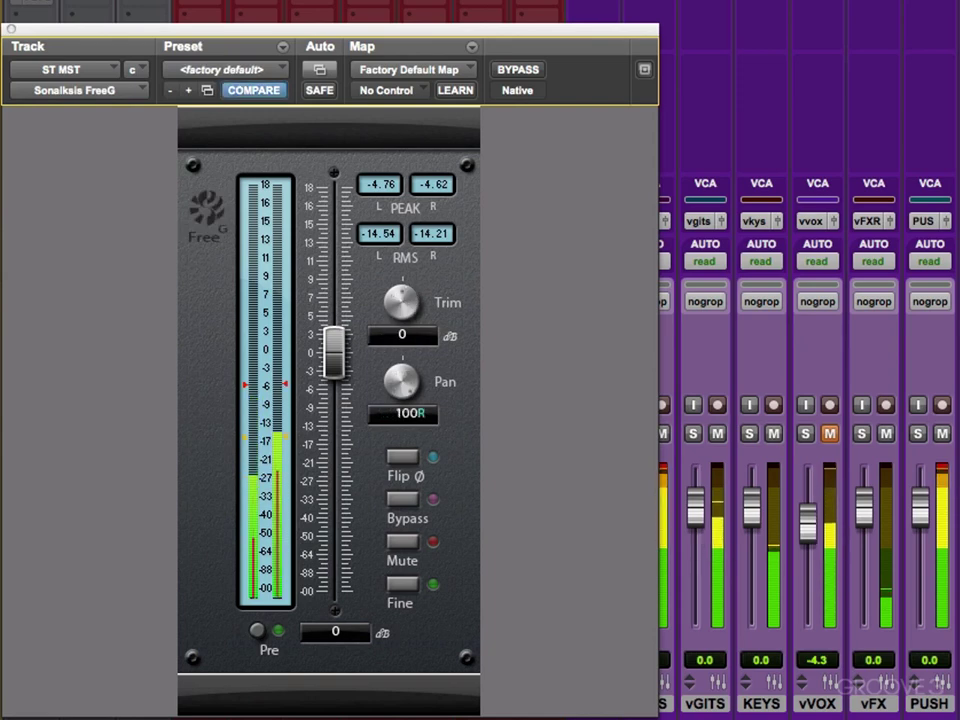
alt+click(401, 392)
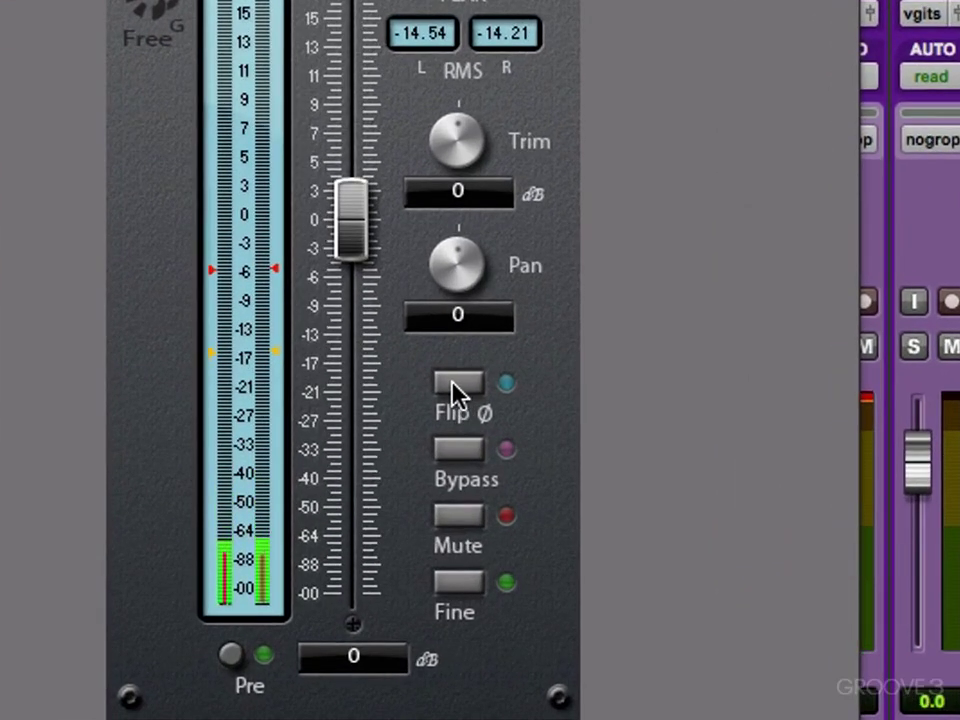
Toggle Flip Ø on and off several times, leaving phase flip off
click(447, 385)
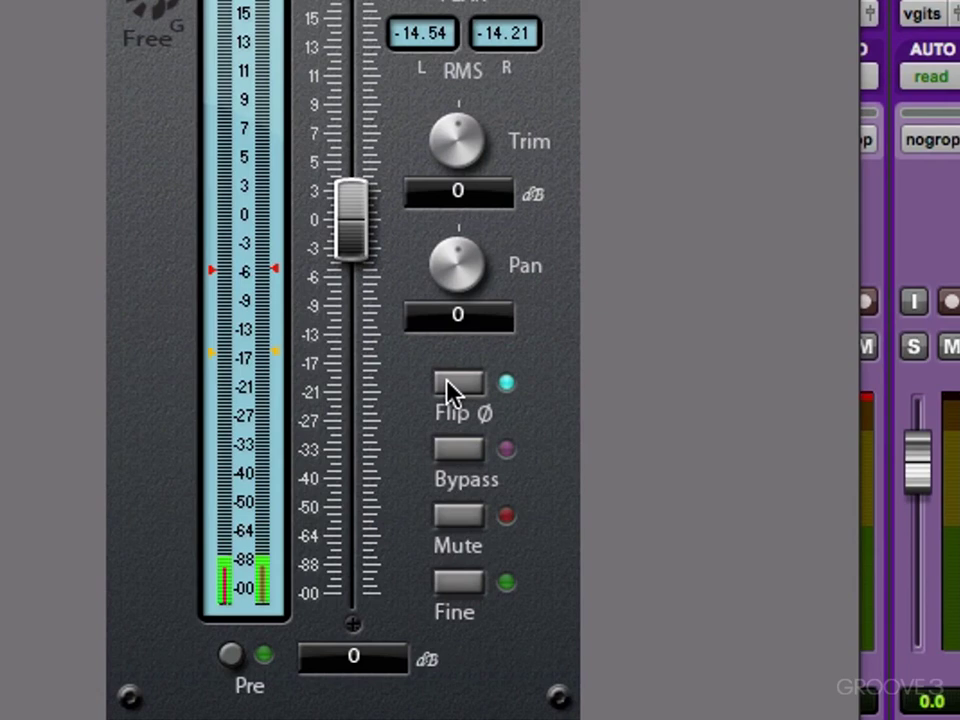
click(447, 384)
click(450, 383)
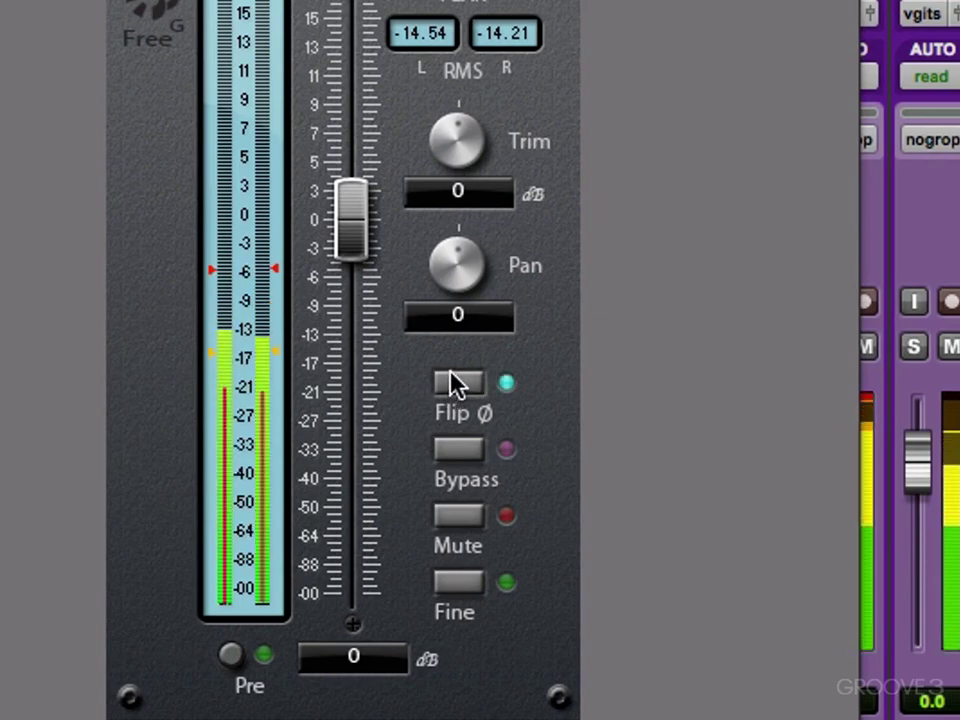
click(450, 383)
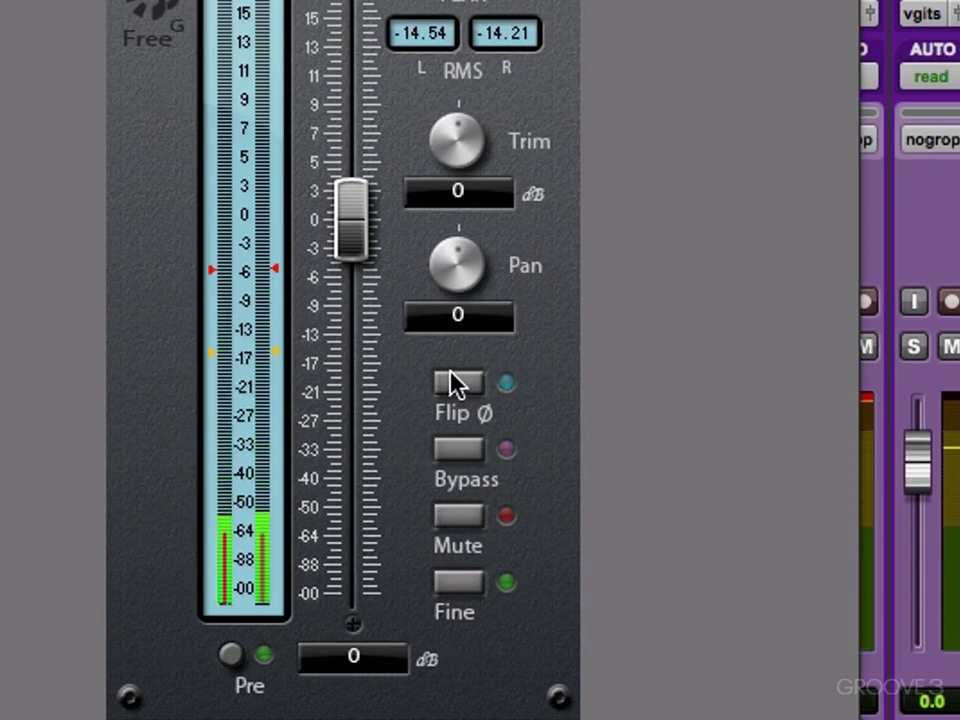
click(450, 383)
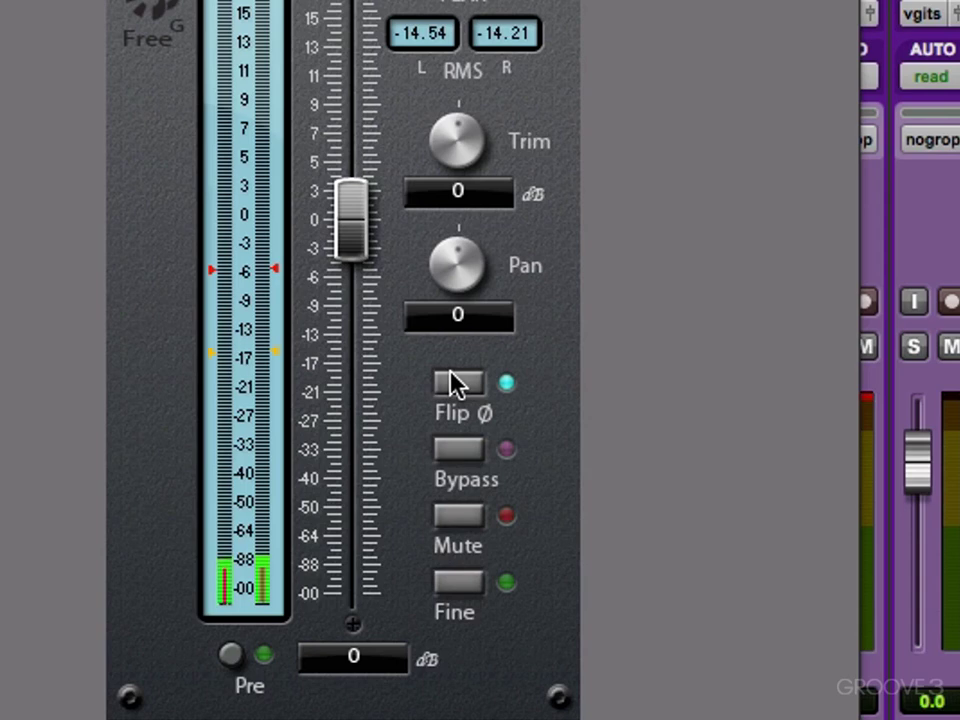
click(450, 383)
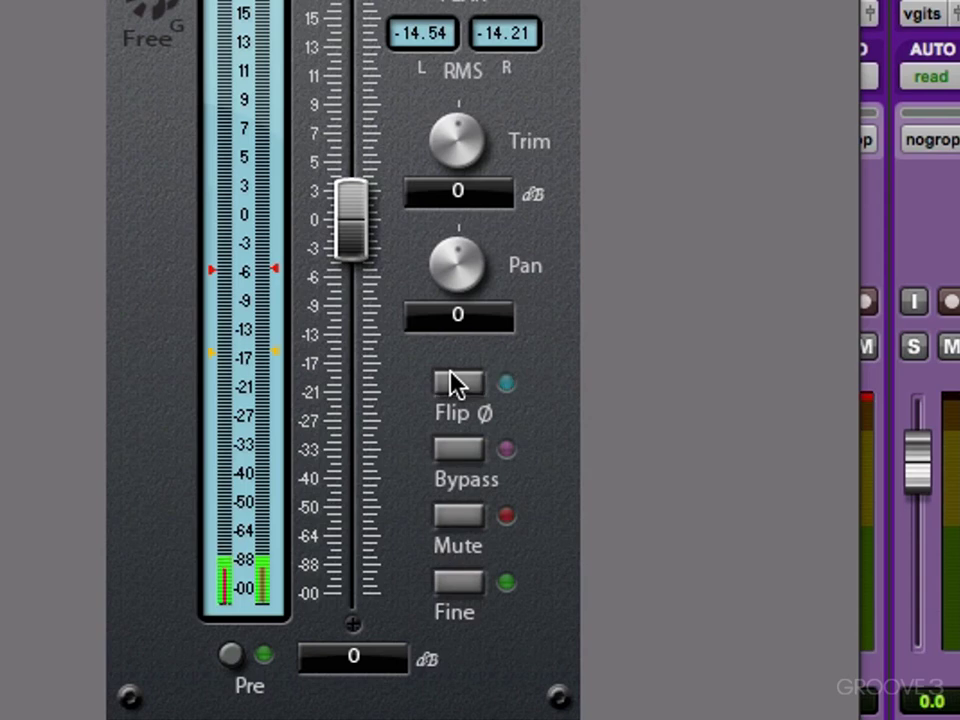
Lower FreeG's output to -13.84 dB and engage Bypass
drag(330, 192, 338, 310)
click(450, 450)
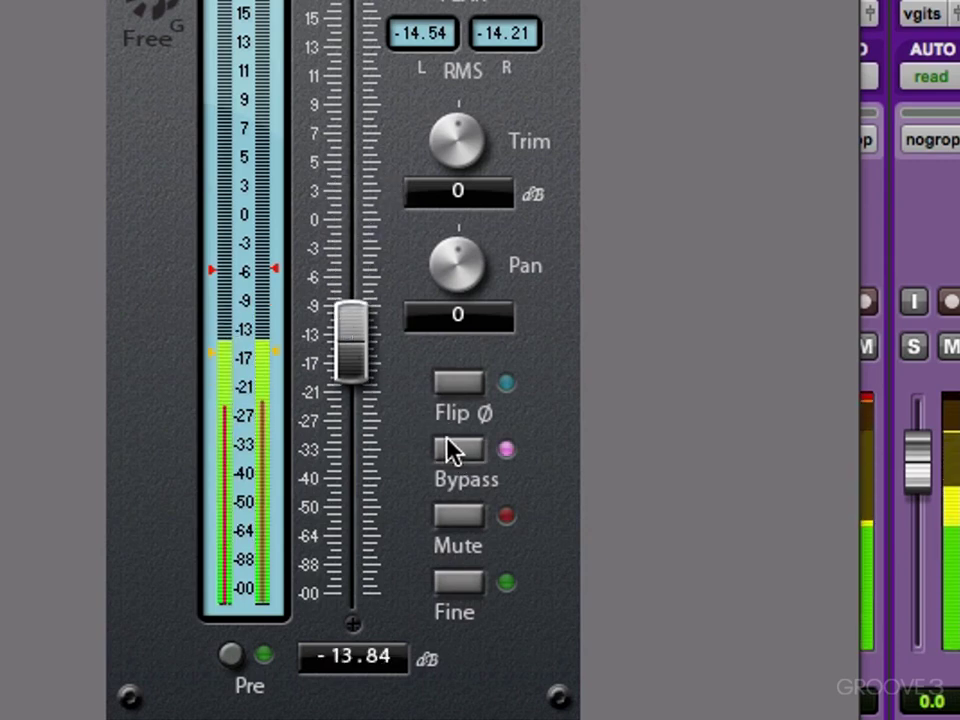
click(450, 450)
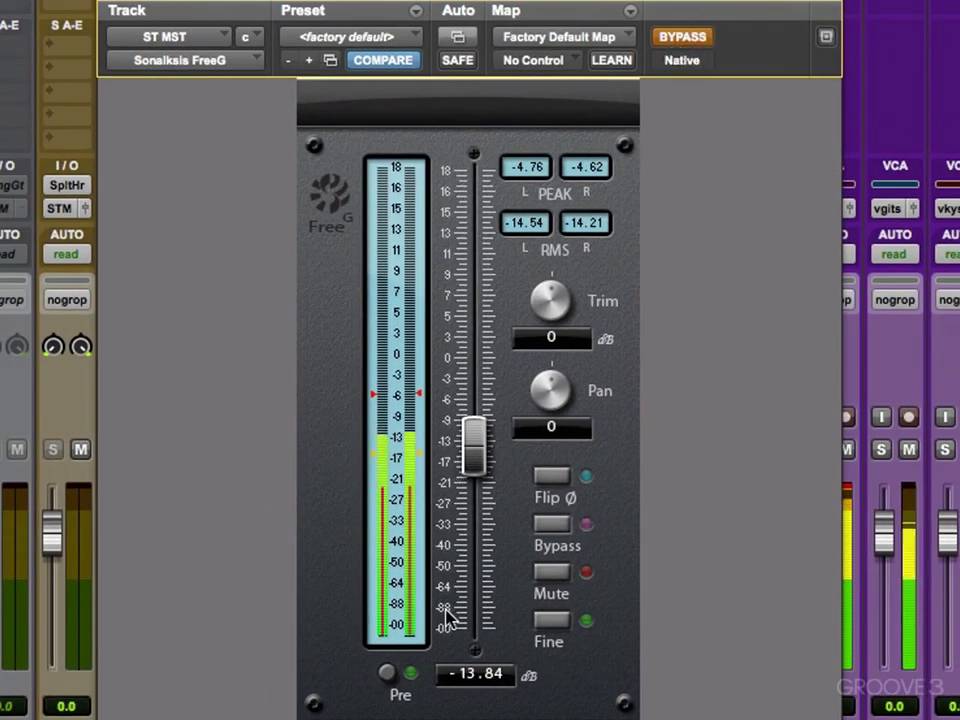
Disengage Bypass, reset the output to 0 dB, and toggle Mute on then off
click(553, 523)
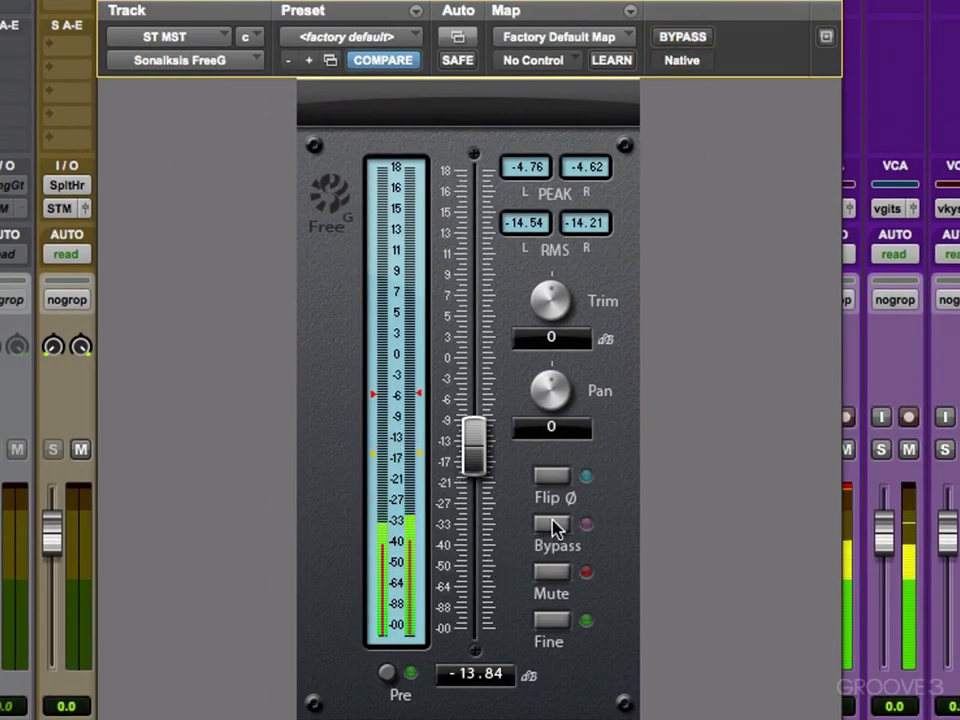
alt+click(480, 452)
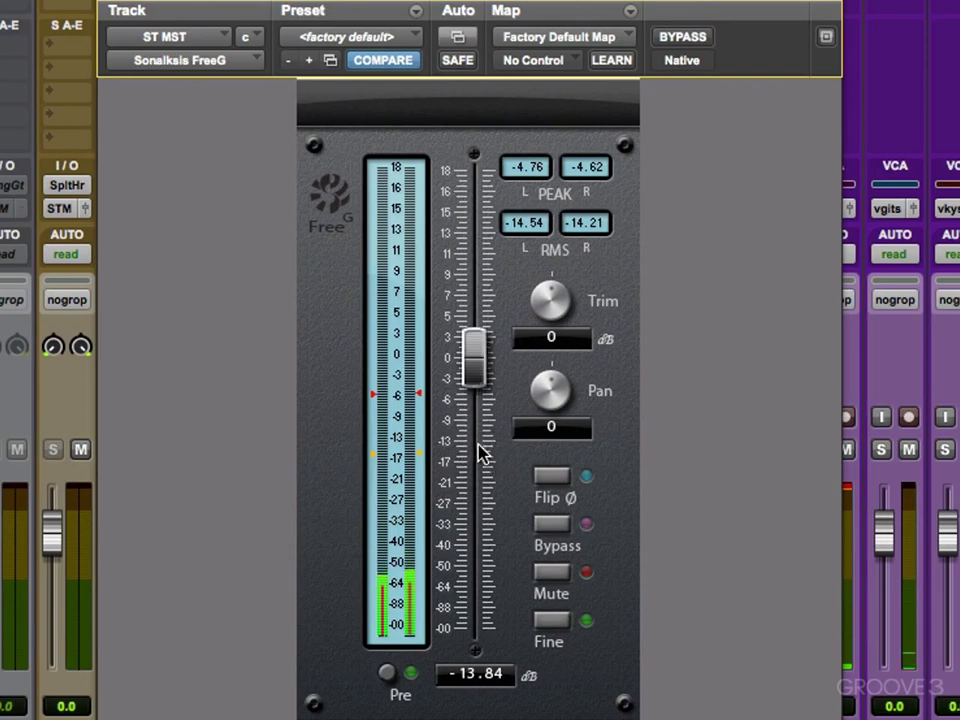
click(548, 573)
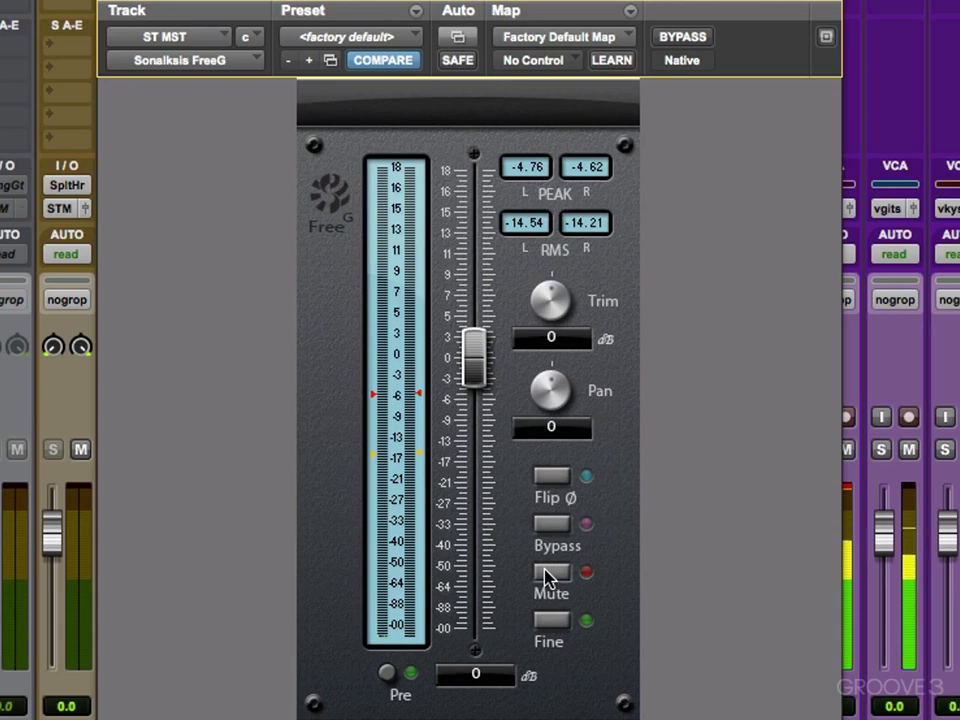
click(546, 575)
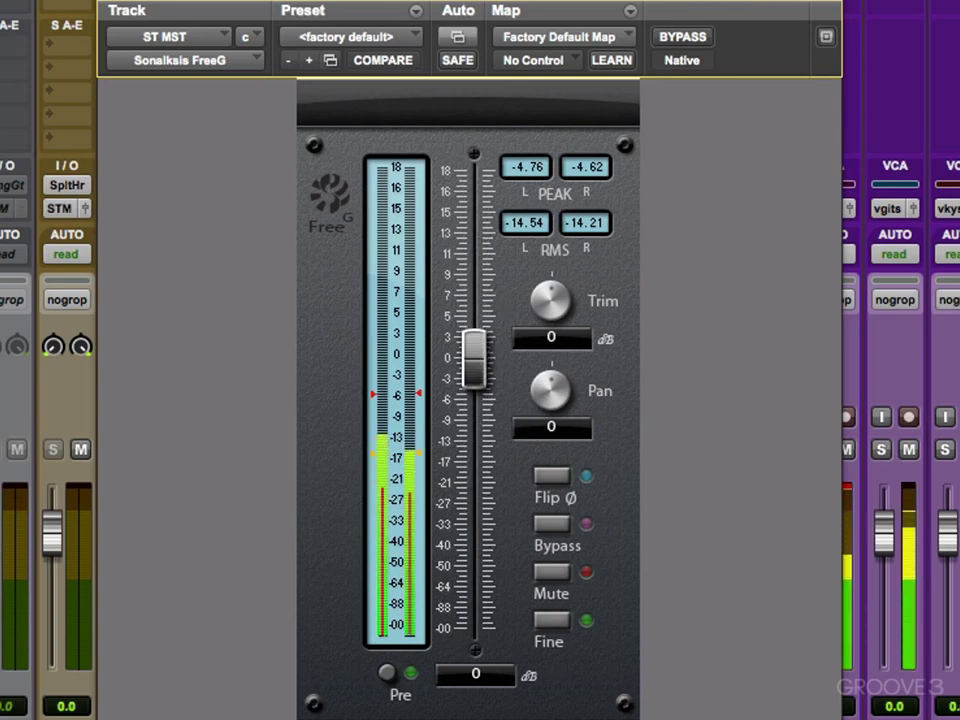
Reset the output to 0 dB and set Fine Range to -/+ 6dB in FreeG's Settings
drag(477, 365, 476, 435)
alt+click(476, 436)
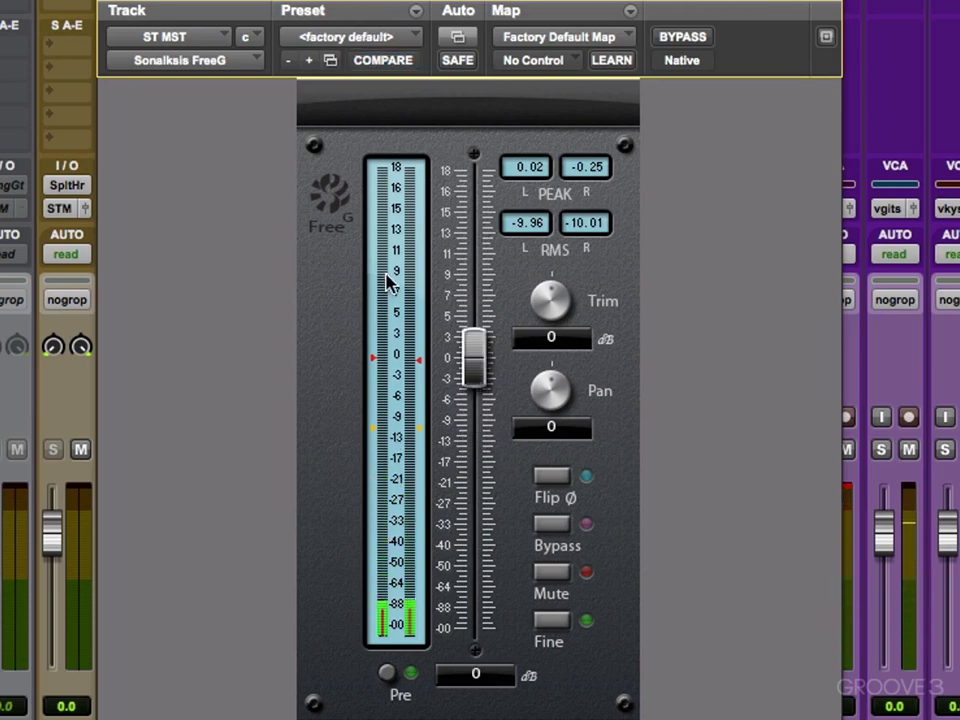
click(330, 198)
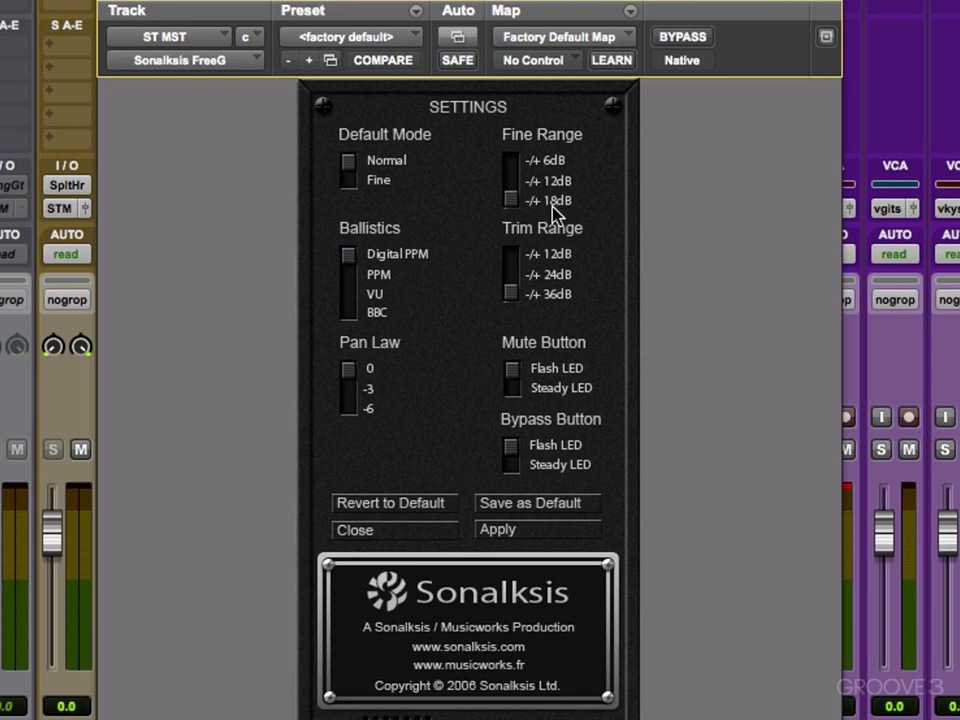
drag(512, 205, 510, 118)
click(499, 530)
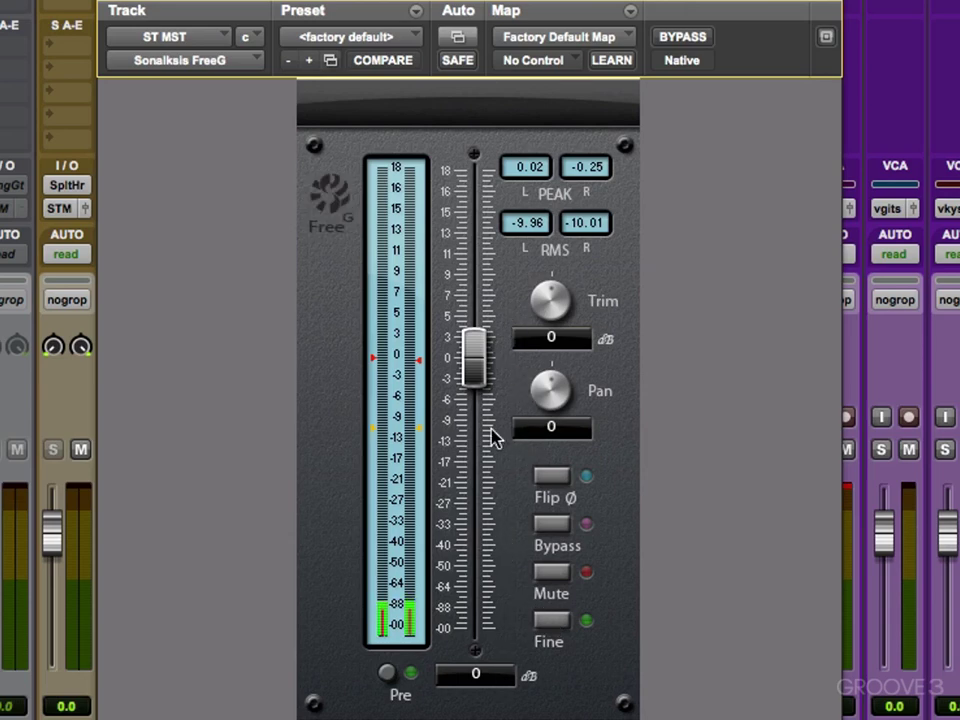
Enable Fine mode, nudge the output to about -3.4 dB, then reset it to 0 dB
click(550, 622)
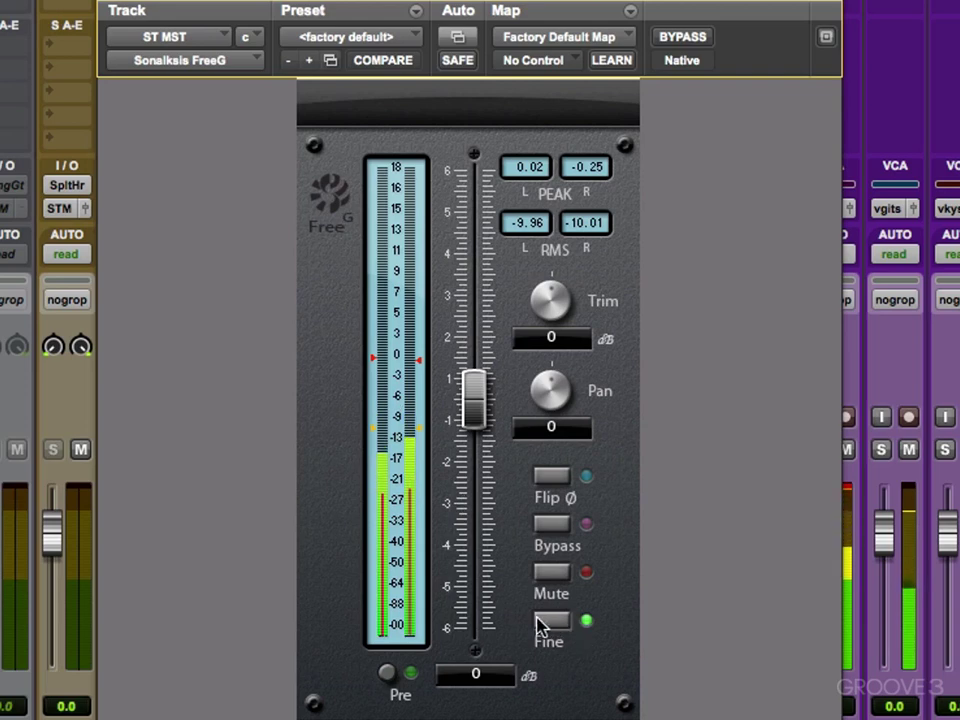
drag(474, 395, 474, 453)
alt+click(472, 452)
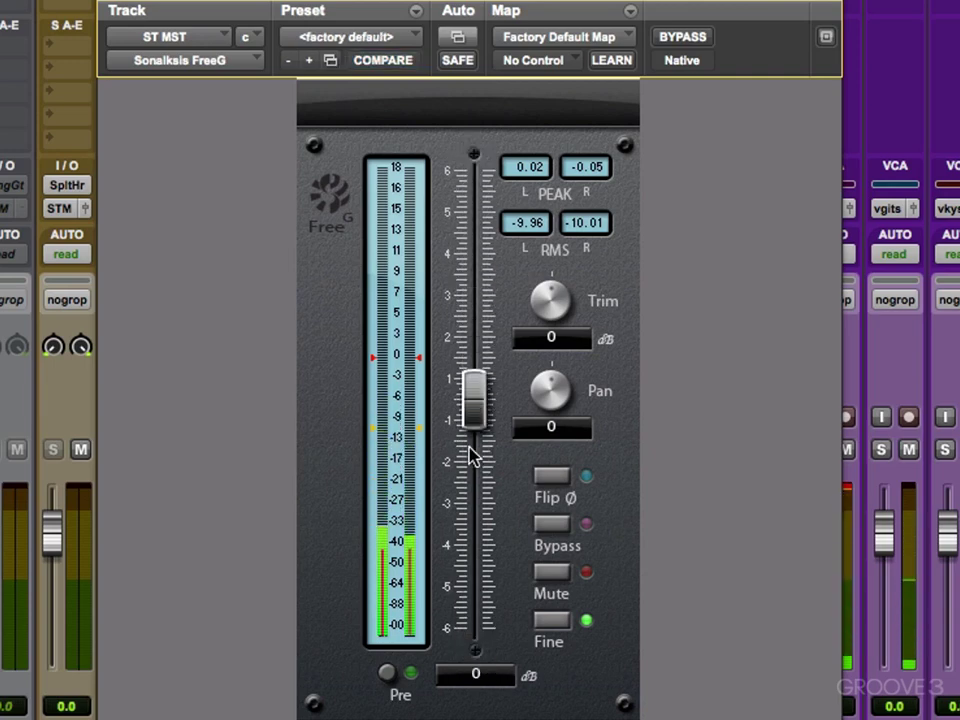
click(332, 197)
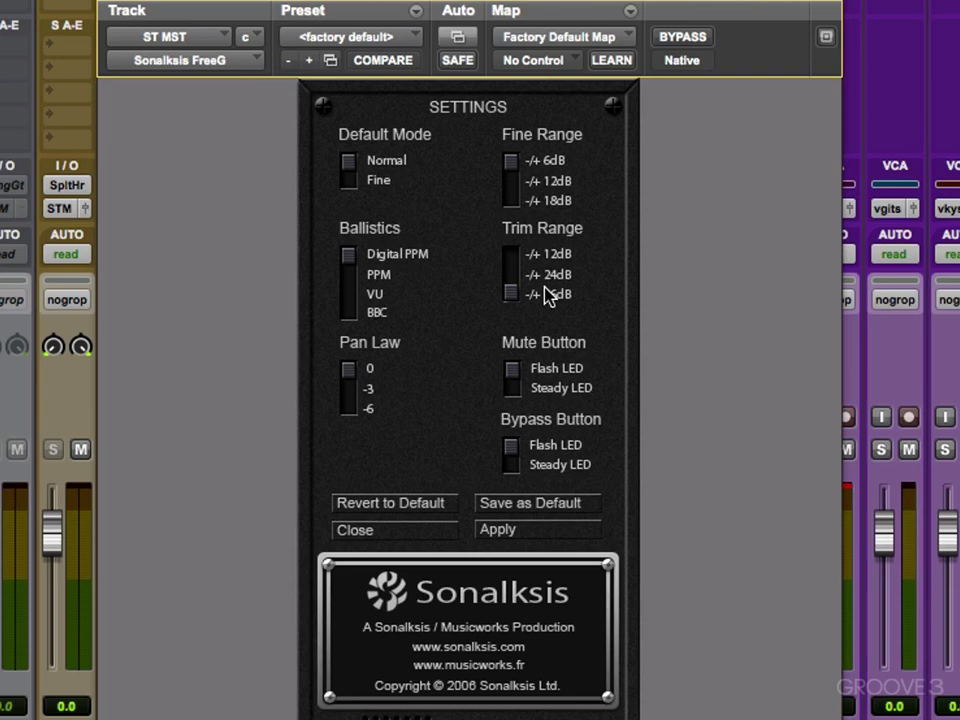
click(500, 531)
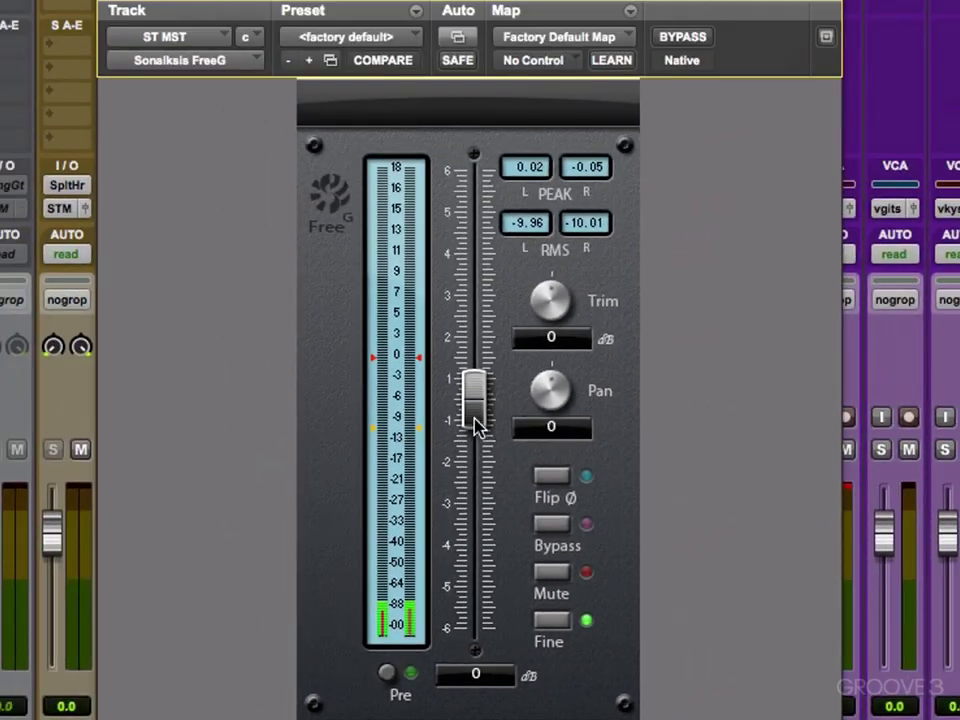
Turn Fine mode off, lower the output to -18.60 dB, and switch metering to Pre
click(547, 618)
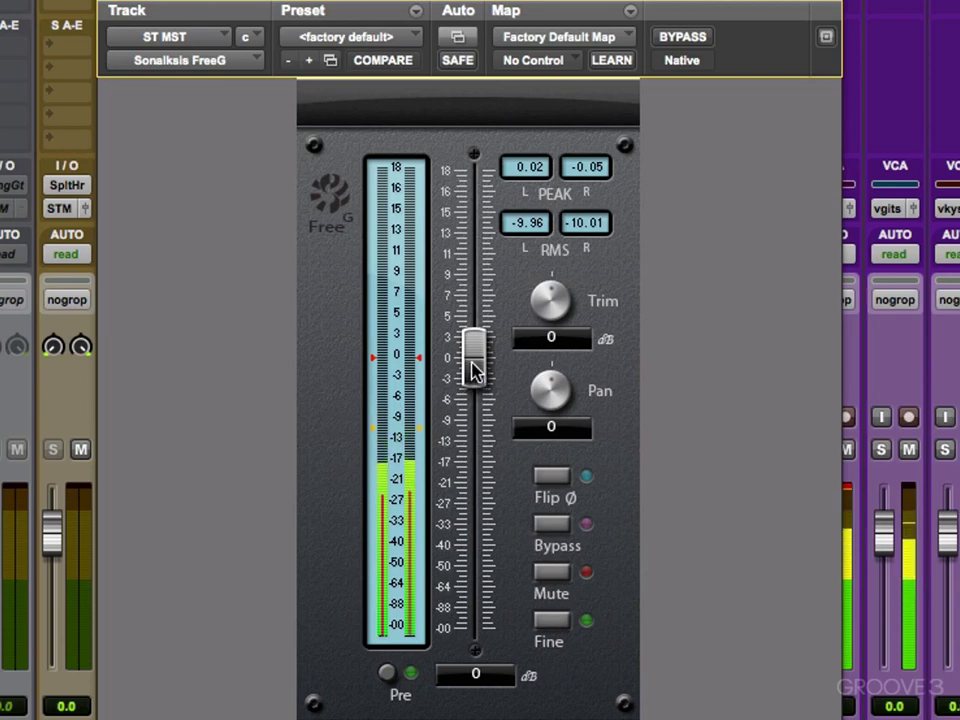
drag(474, 368, 474, 485)
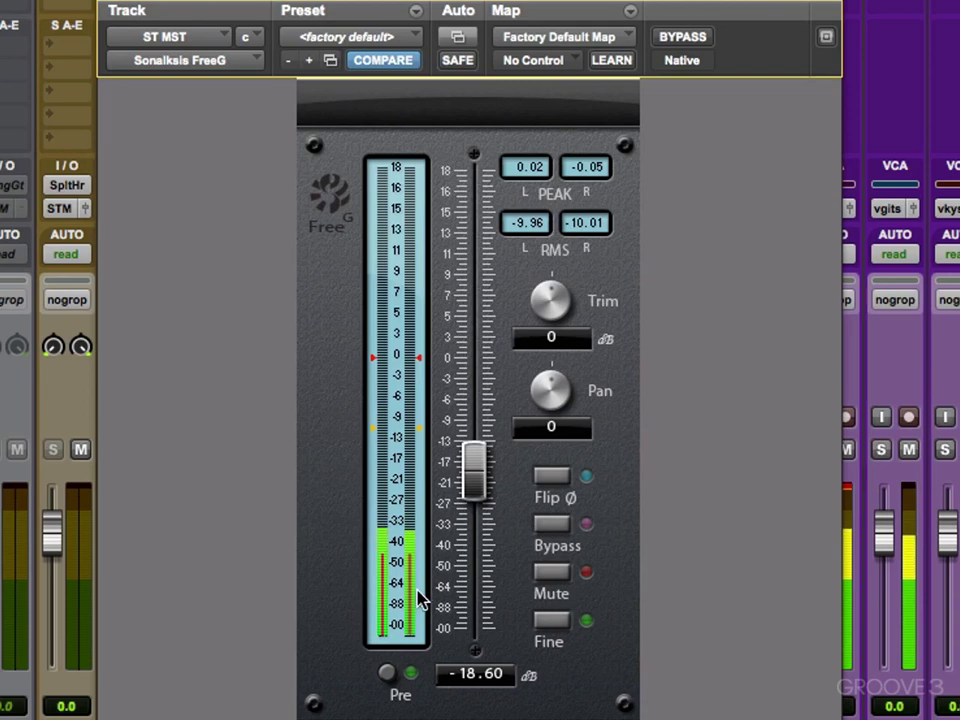
click(384, 675)
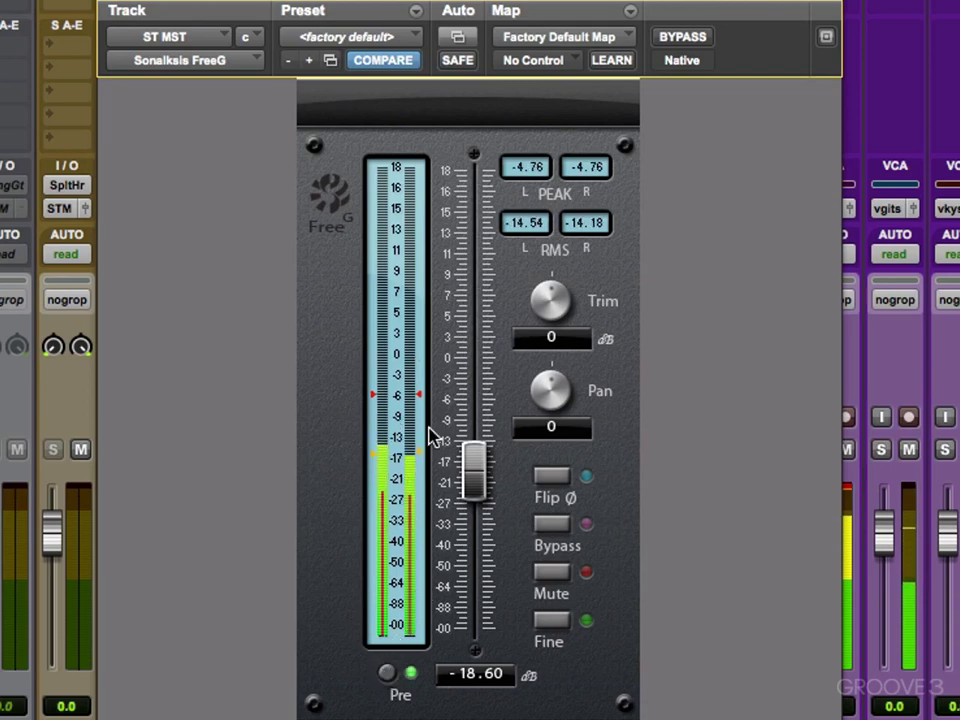